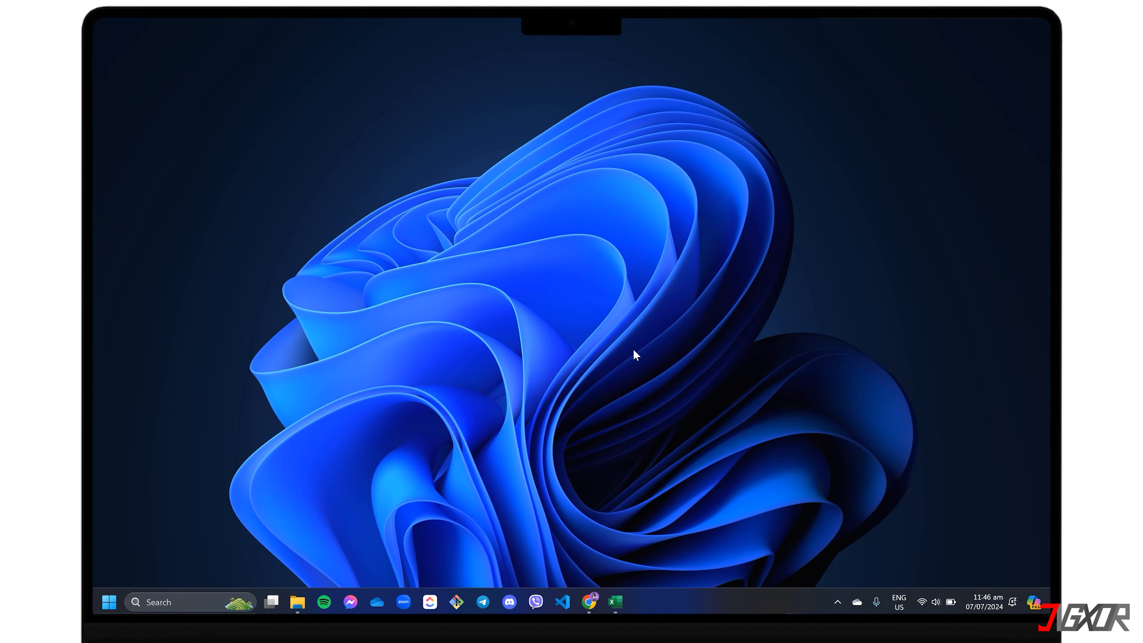
Step: Bring up the inventory workbook in Excel and open the cell format settings for the whole Inventory Value column
{"action": "left_click", "coordinate": [615, 601]}
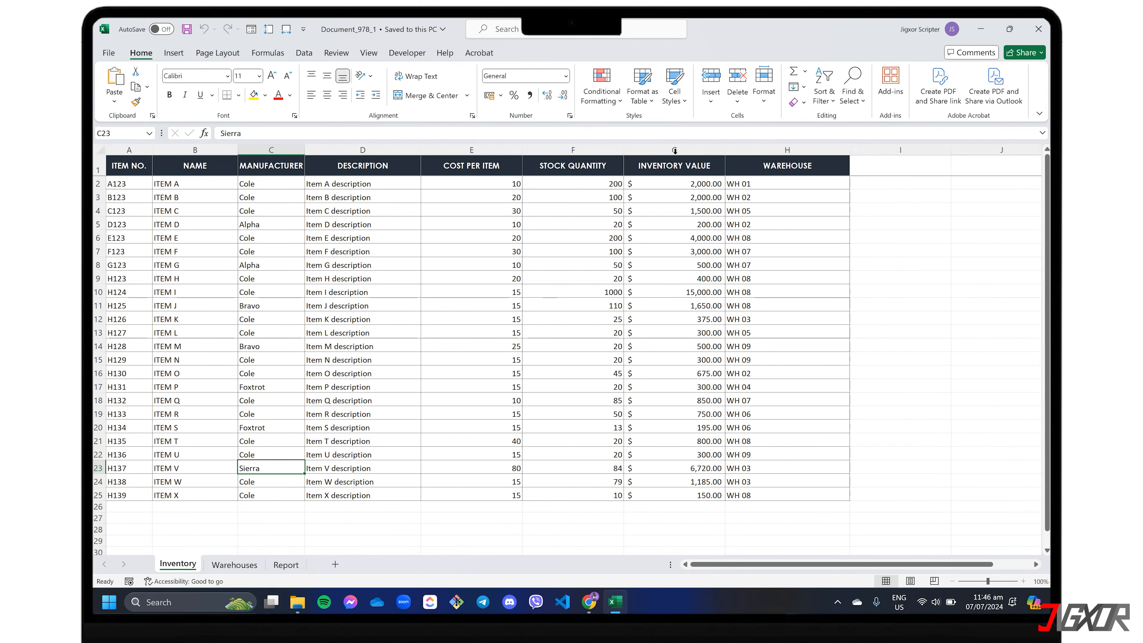
{"action": "left_click", "coordinate": [675, 149]}
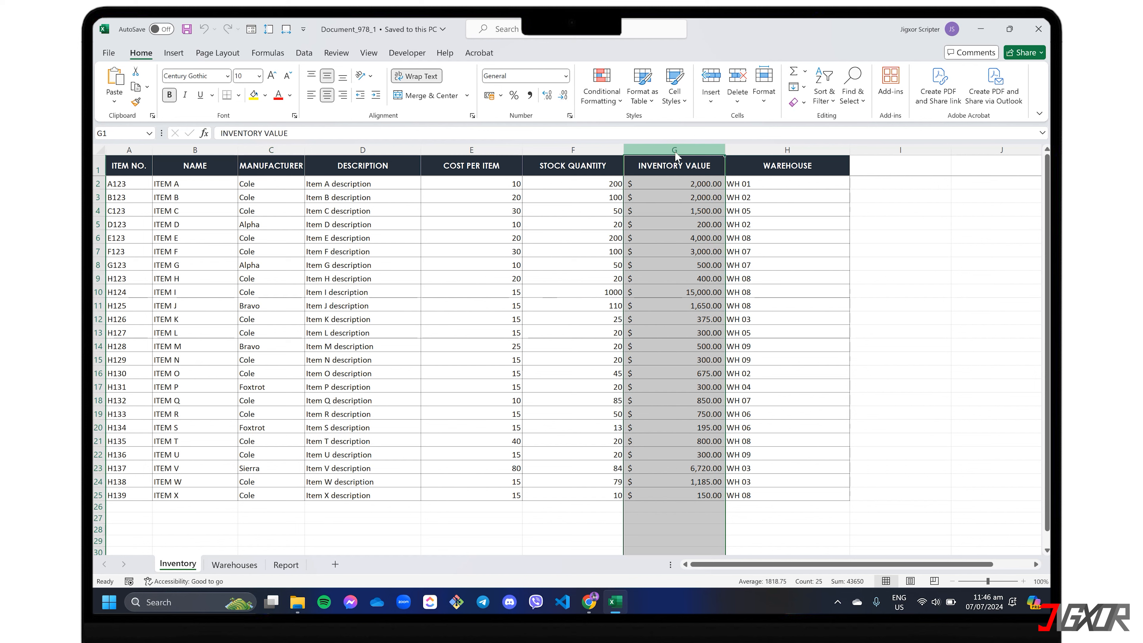
{"action": "right_click", "coordinate": [674, 149]}
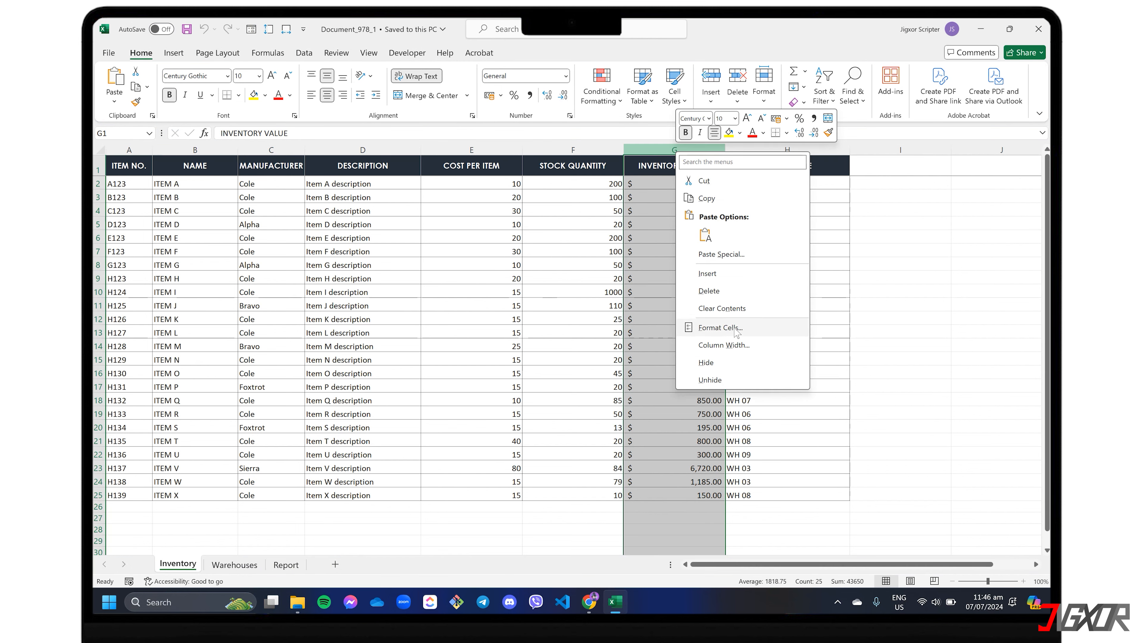
{"action": "left_click", "coordinate": [720, 327]}
{"action": "left_click", "coordinate": [605, 222]}
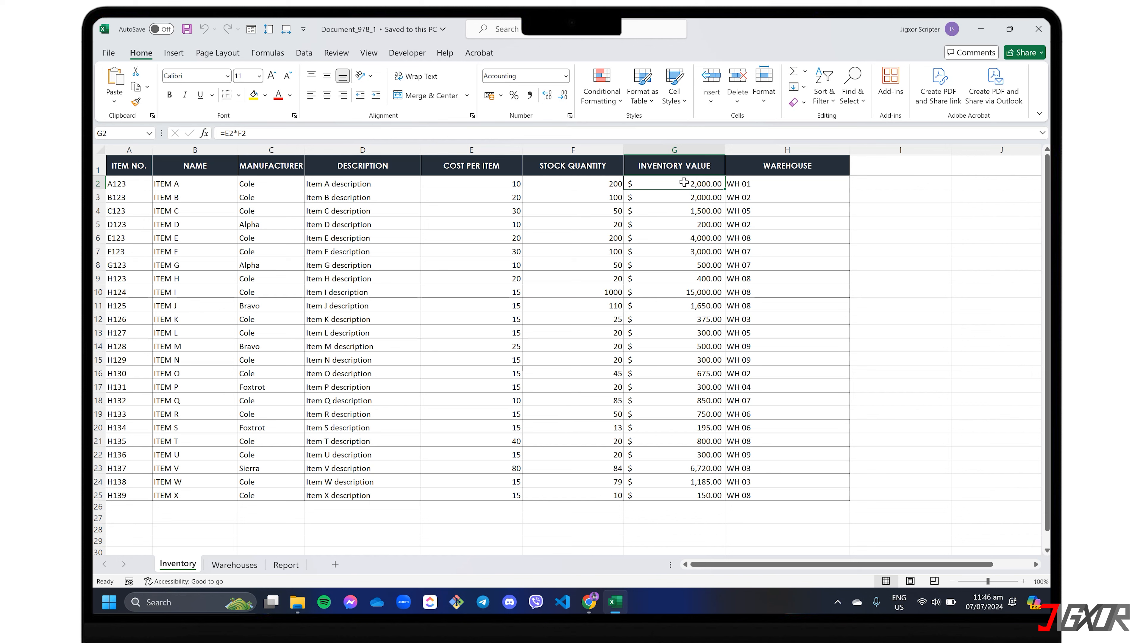
Step: Set up a find and replace on the Inventory Value cells G2:G25, with "." as the search text and "," as the replacement
{"action": "key", "text": "ctrl+shift+Down"}
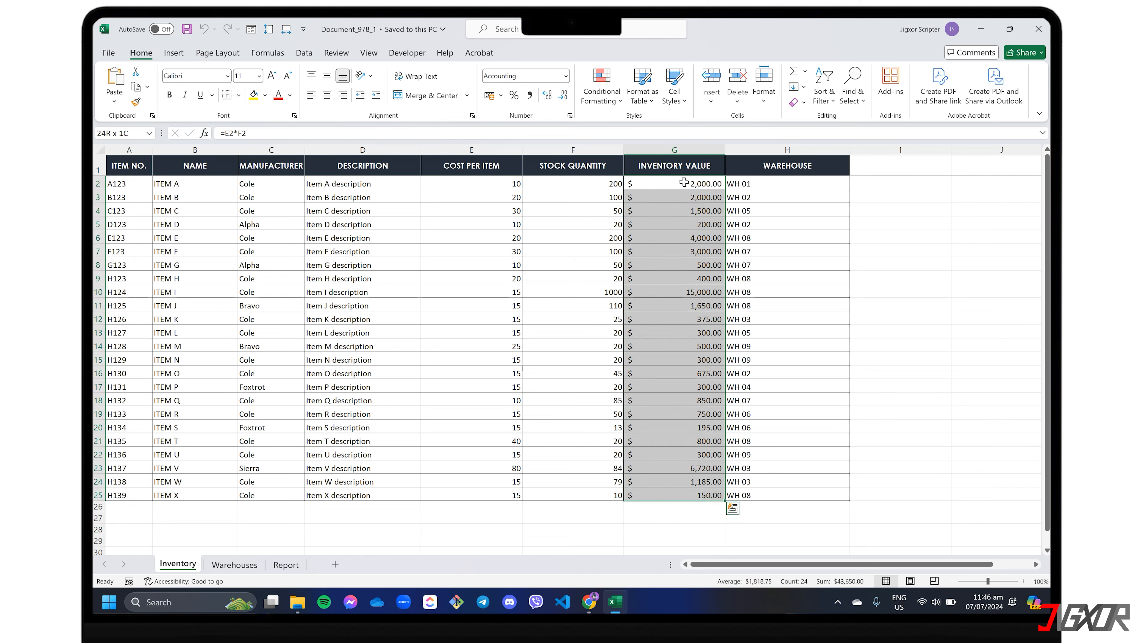
{"action": "key", "text": "ctrl+h"}
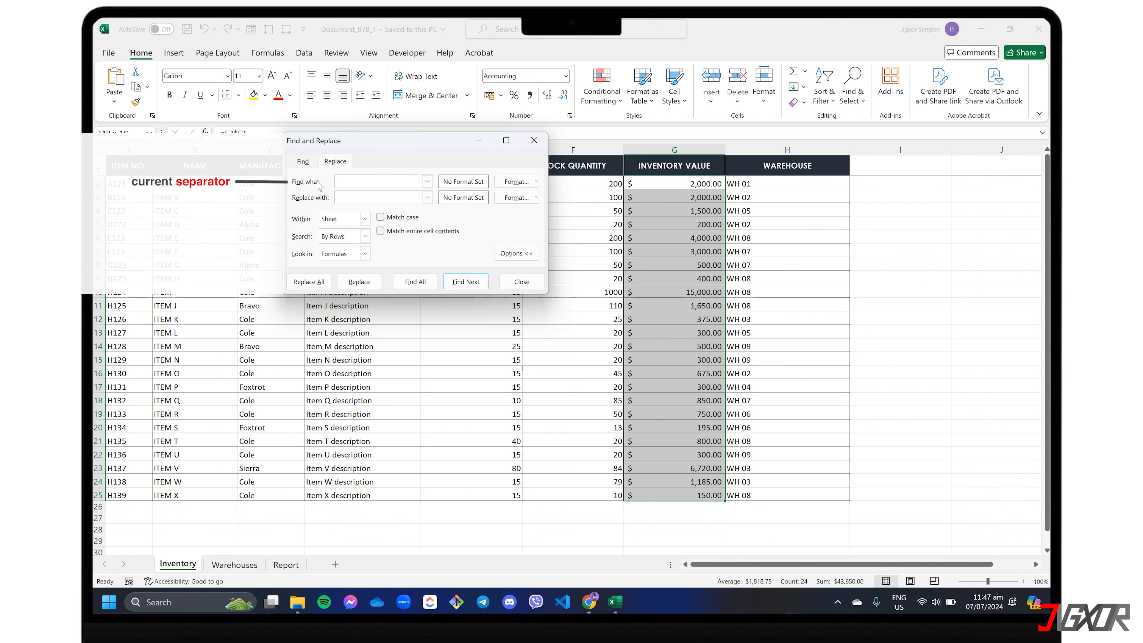
{"action": "left_click", "coordinate": [337, 183]}
{"action": "type", "text": "."}
{"action": "left_click", "coordinate": [341, 197]}
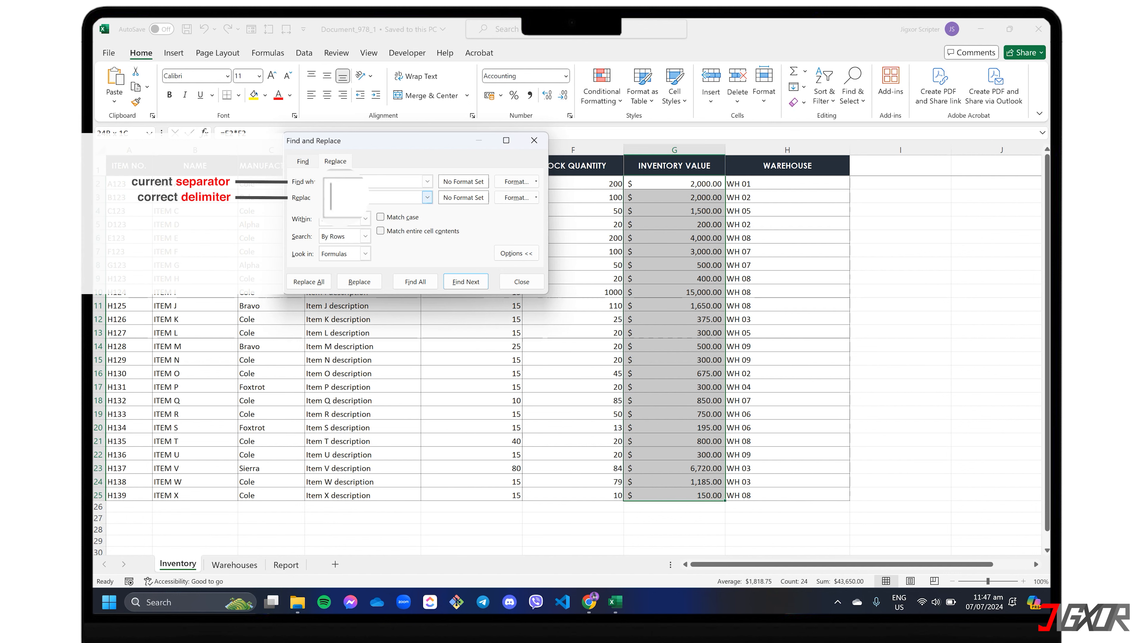
{"action": "type", "text": ","}
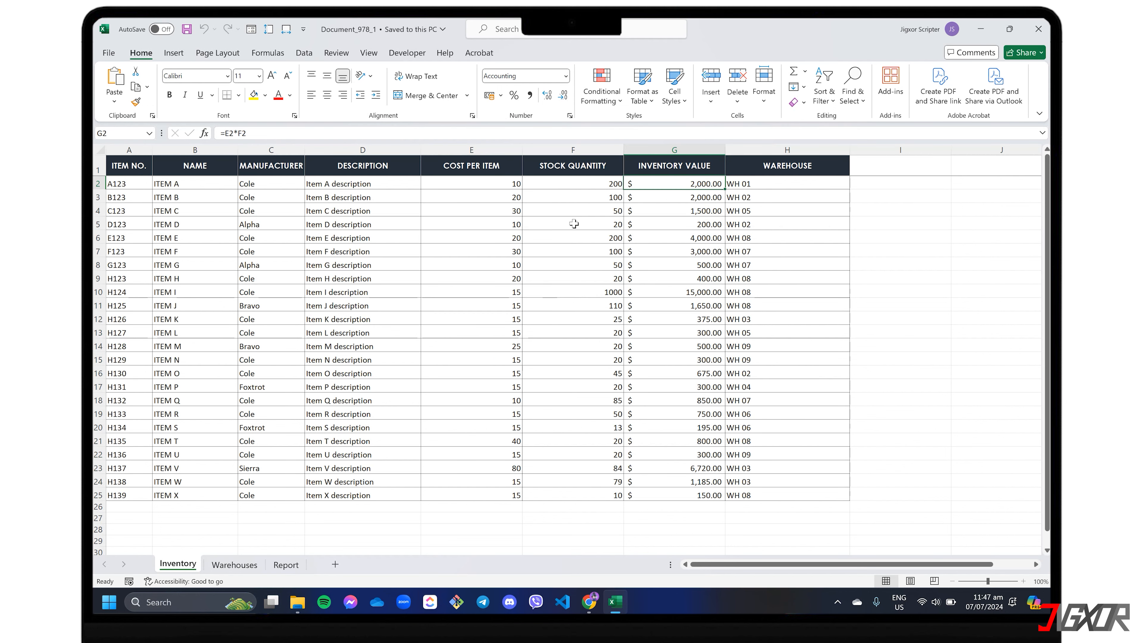
Step: Create a PivotTable from Inventory!$A$1:$H$25 and place it on the existing Report sheet at cell B3
{"action": "left_click", "coordinate": [577, 211]}
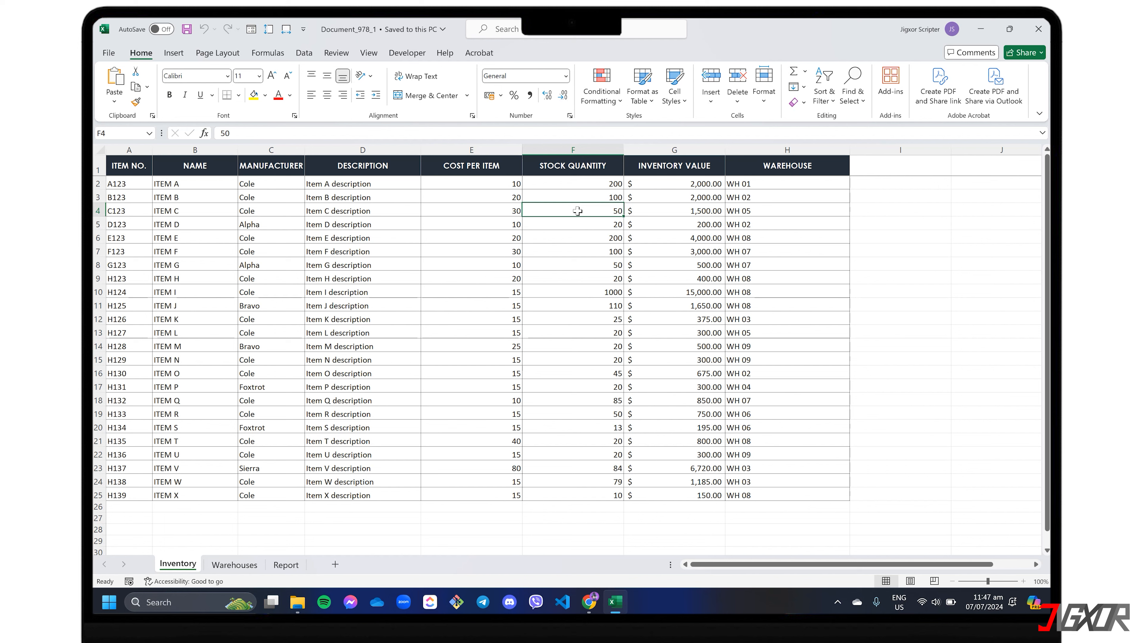
{"action": "left_click", "coordinate": [173, 53]}
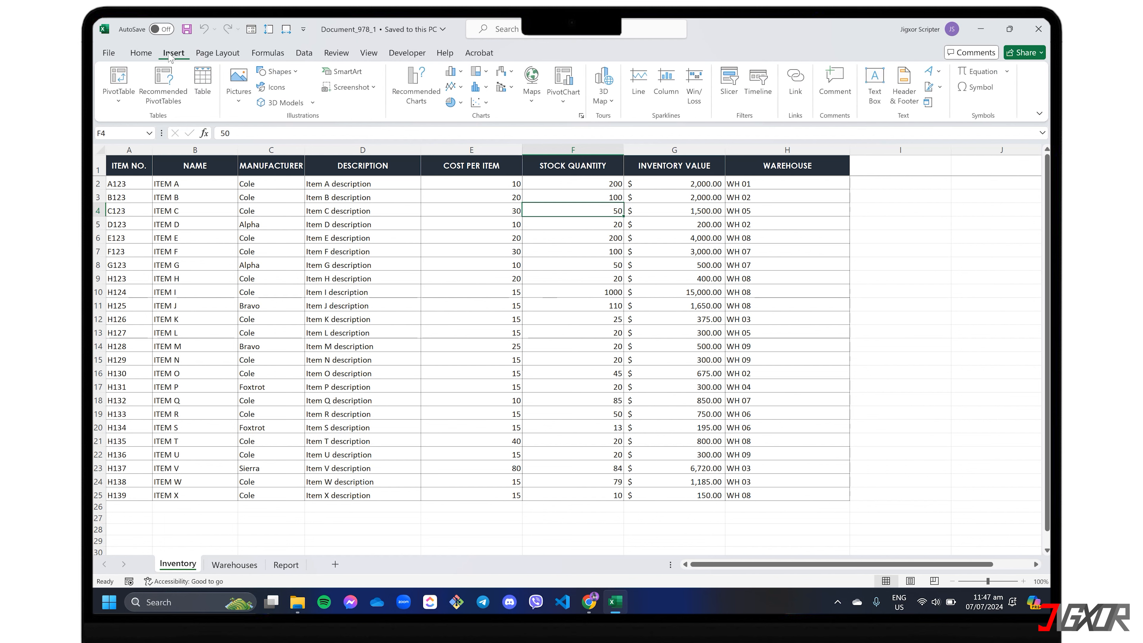
{"action": "left_click", "coordinate": [118, 101]}
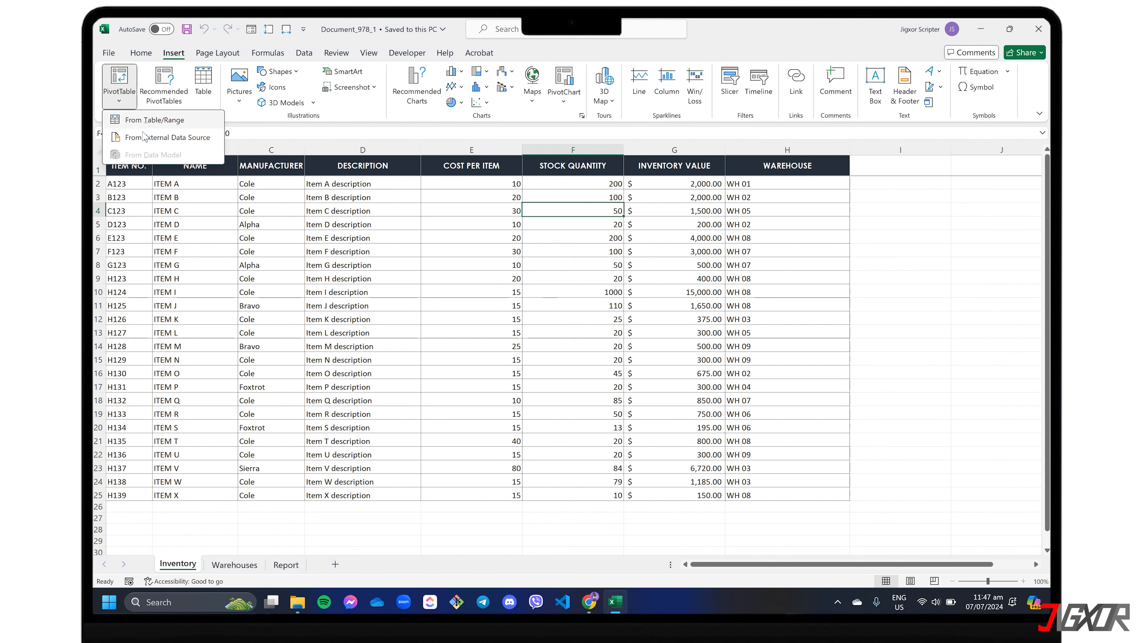
{"action": "left_click", "coordinate": [154, 120]}
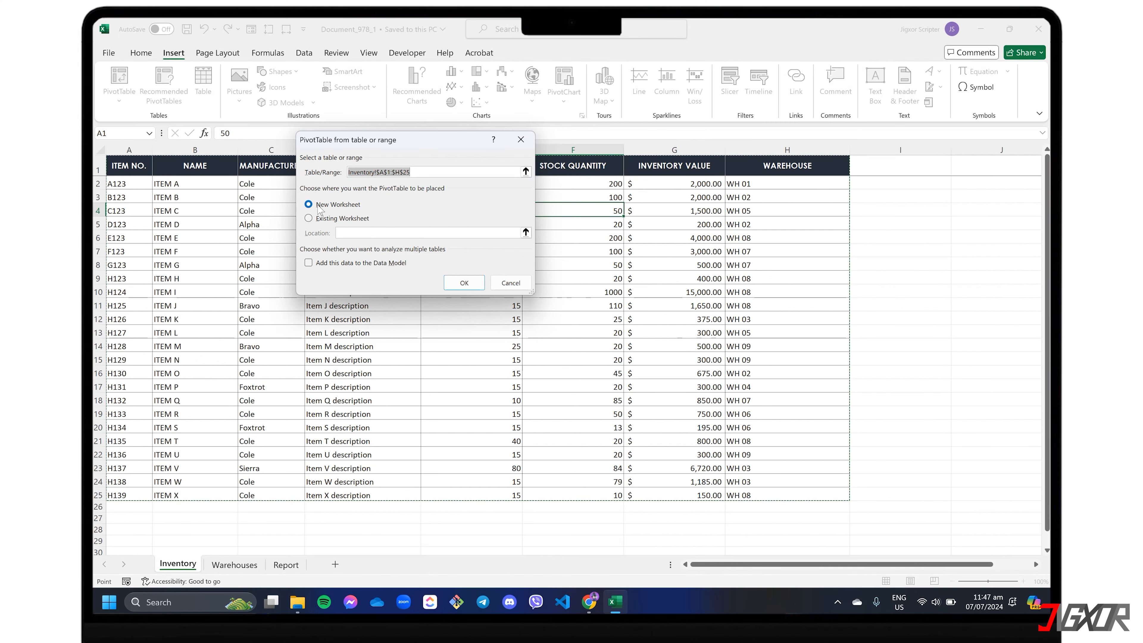
{"action": "left_click", "coordinate": [309, 219]}
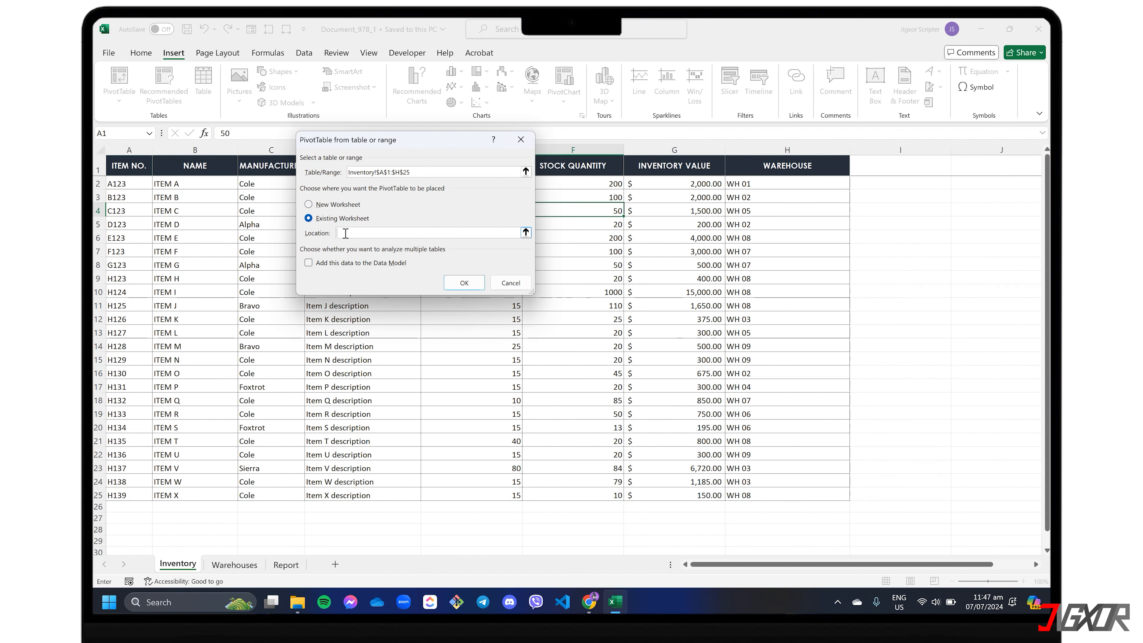
{"action": "left_click", "coordinate": [286, 565]}
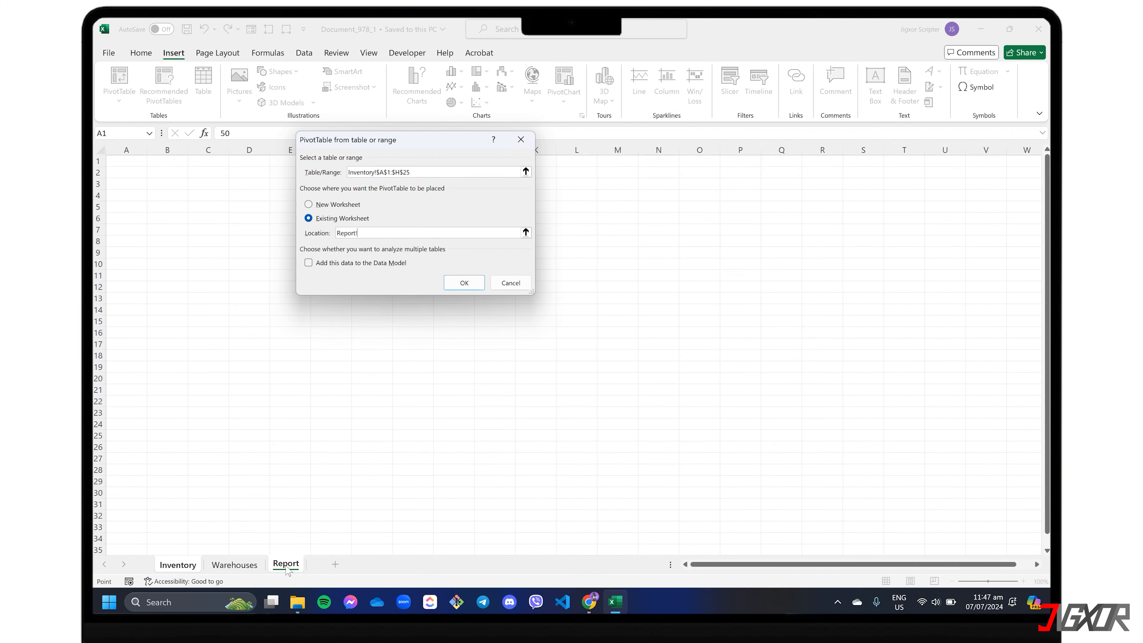
{"action": "left_click", "coordinate": [172, 184]}
{"action": "left_click", "coordinate": [458, 283]}
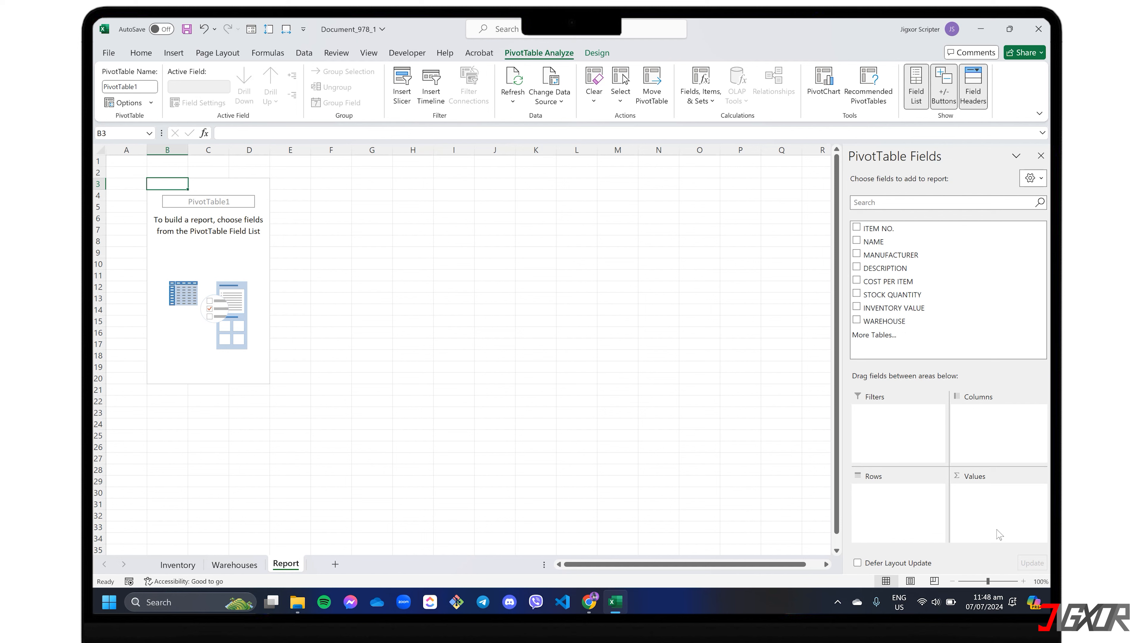
Step: Add WAREHOUSE and NAME as PivotTable rows and STOCK QUANTITY as the summed value
{"action": "left_click", "coordinate": [856, 320]}
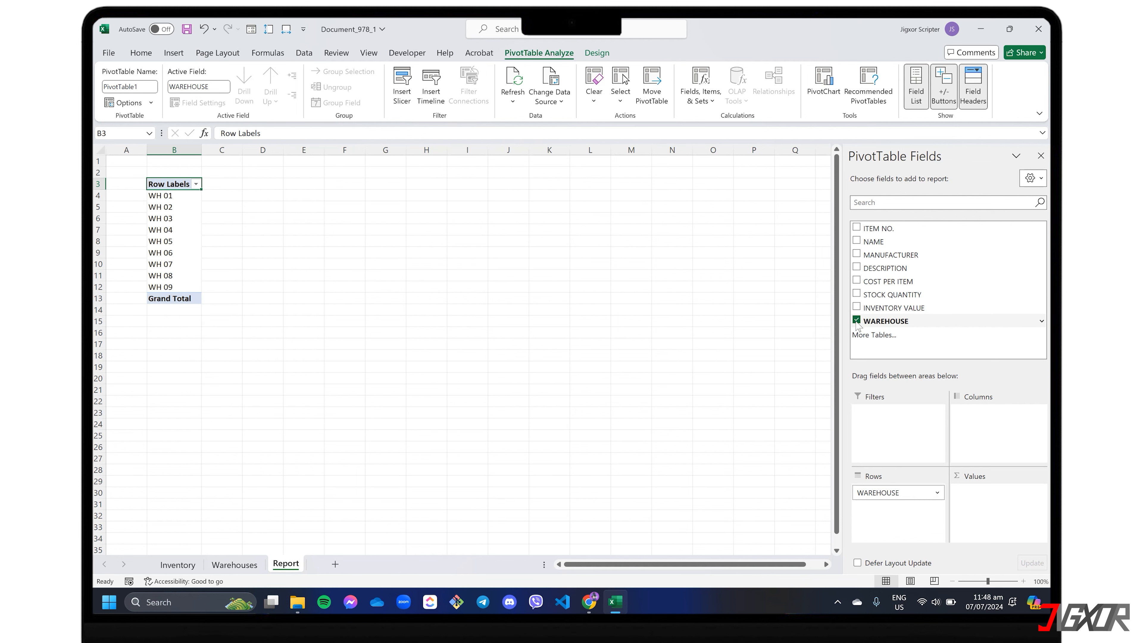
{"action": "left_click", "coordinate": [856, 241]}
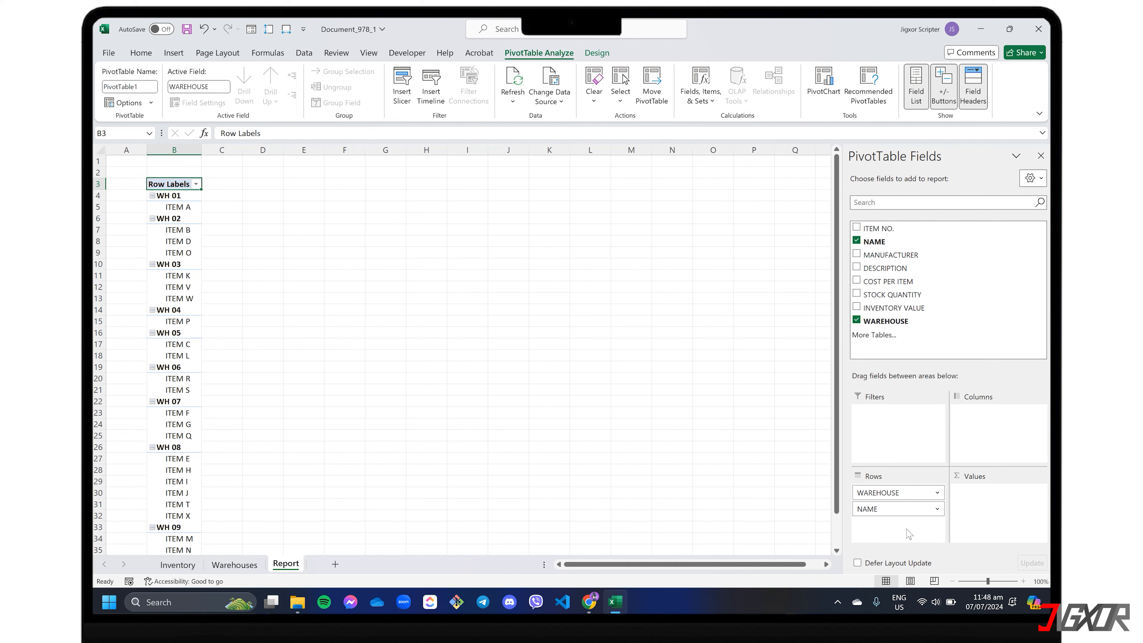
{"action": "left_click", "coordinate": [856, 294]}
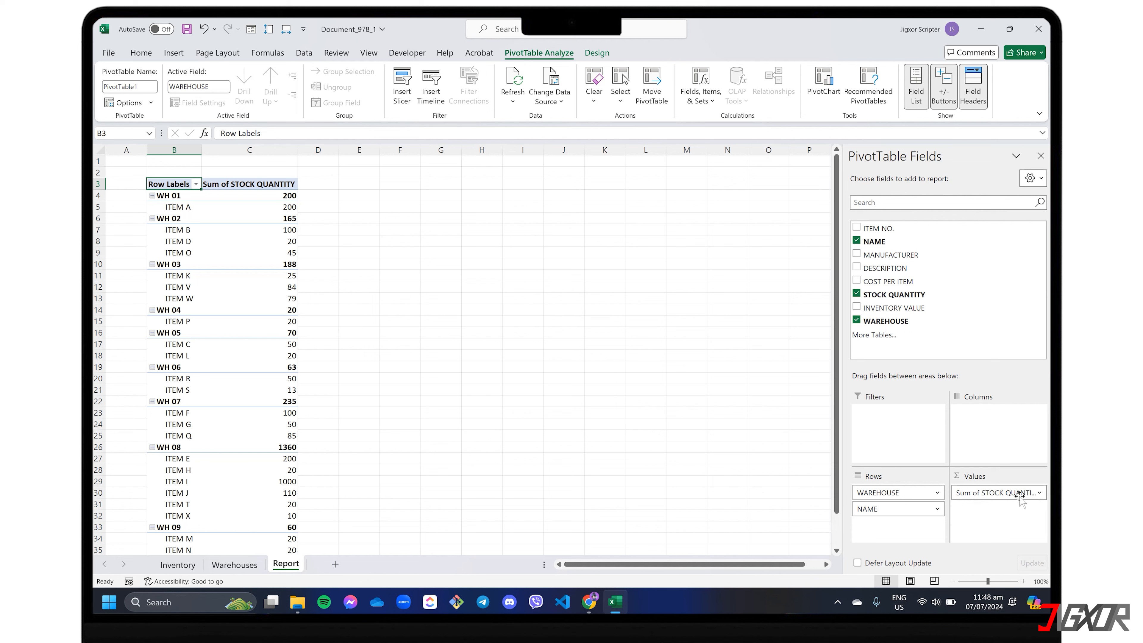
Step: Examine the available summary calculations for the STOCK QUANTITY value field and leave them unchanged
{"action": "left_click", "coordinate": [1039, 492]}
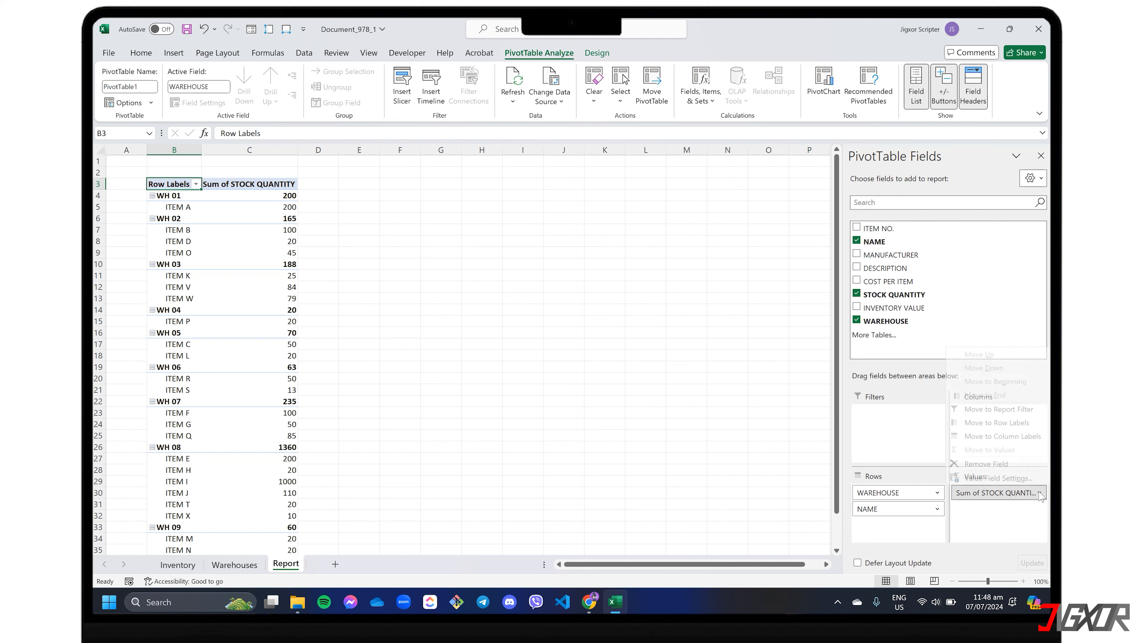
{"action": "left_click", "coordinate": [985, 478]}
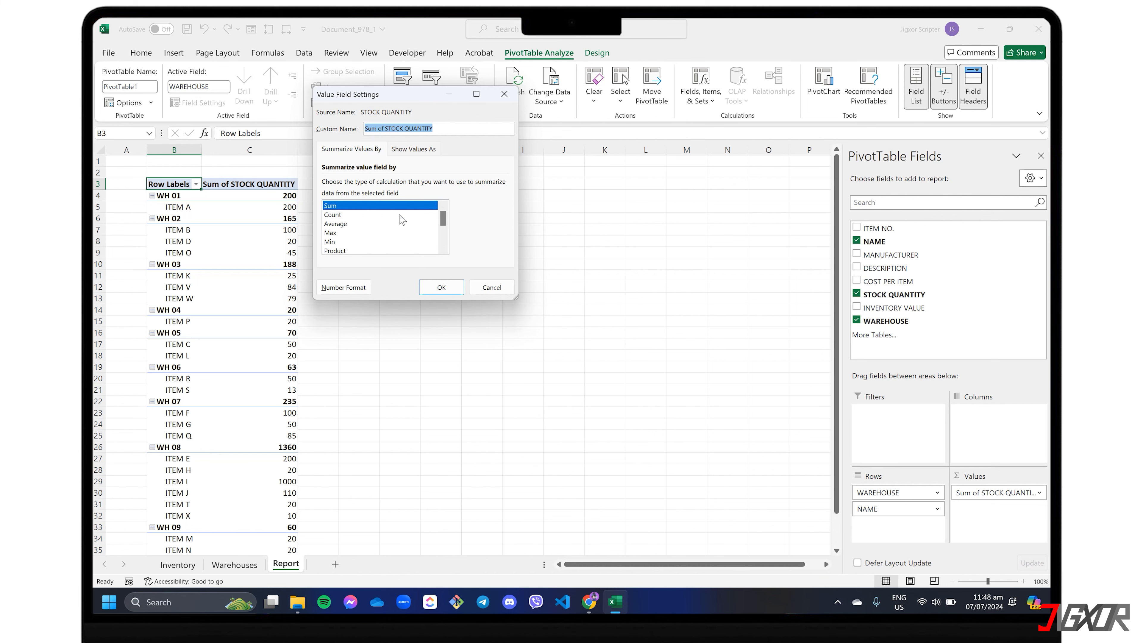
{"action": "scroll", "coordinate": [355, 234], "scroll_direction": "down", "scroll_amount": 1}
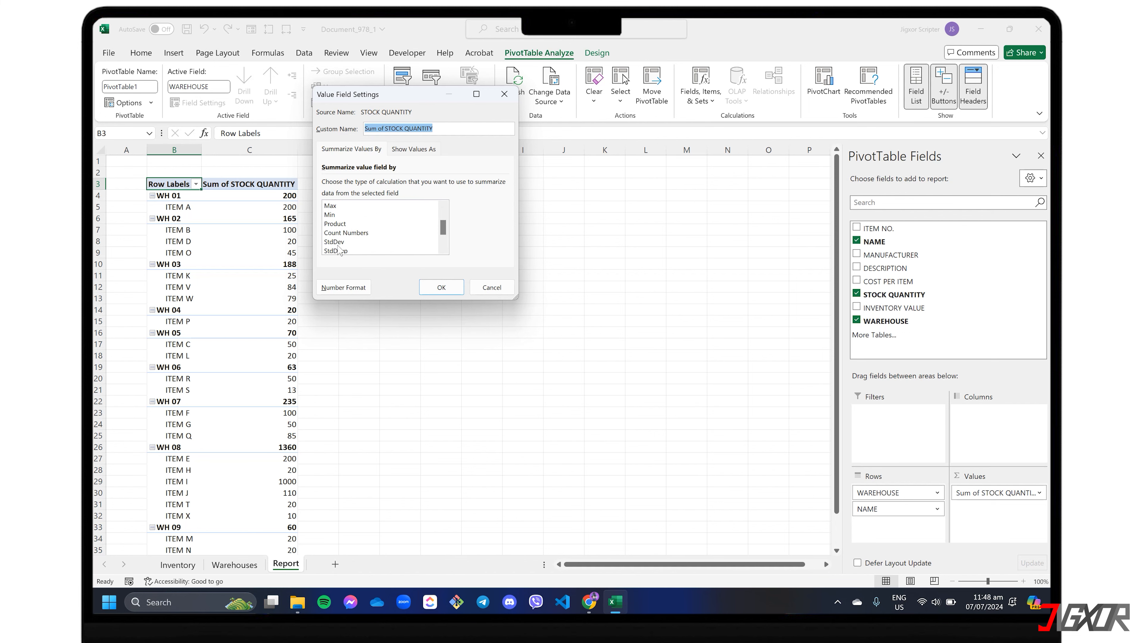
{"action": "left_click", "coordinate": [492, 287]}
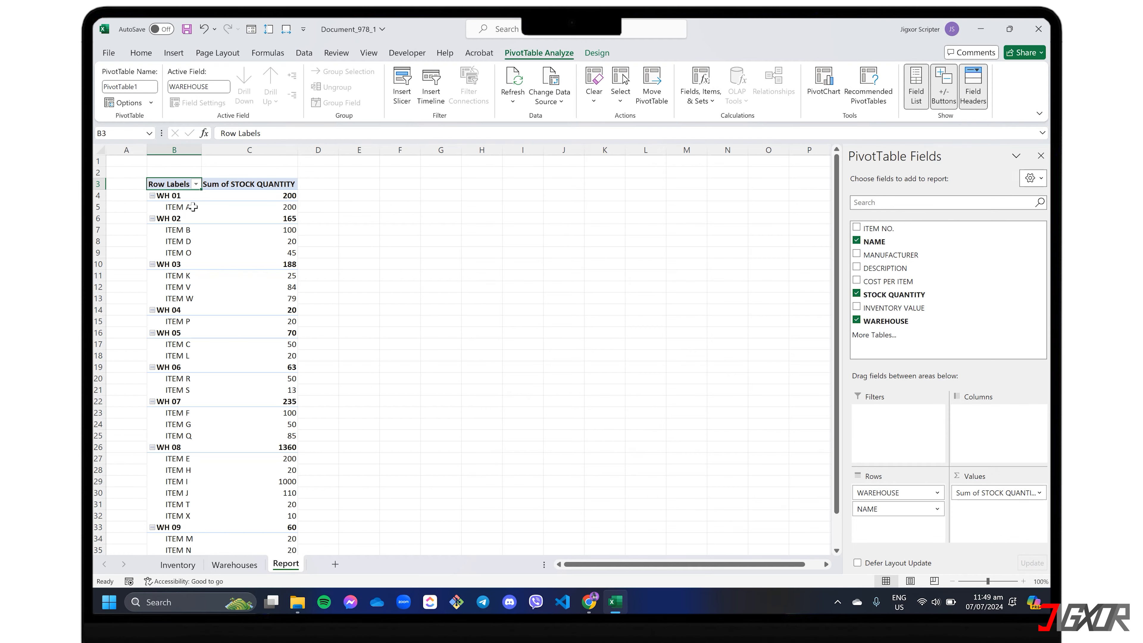
Step: Review the PivotTable down to its grand total and collapse the warehouse groups WH 04 to WH 09
{"action": "scroll", "coordinate": [158, 439], "scroll_direction": "down", "scroll_amount": 2}
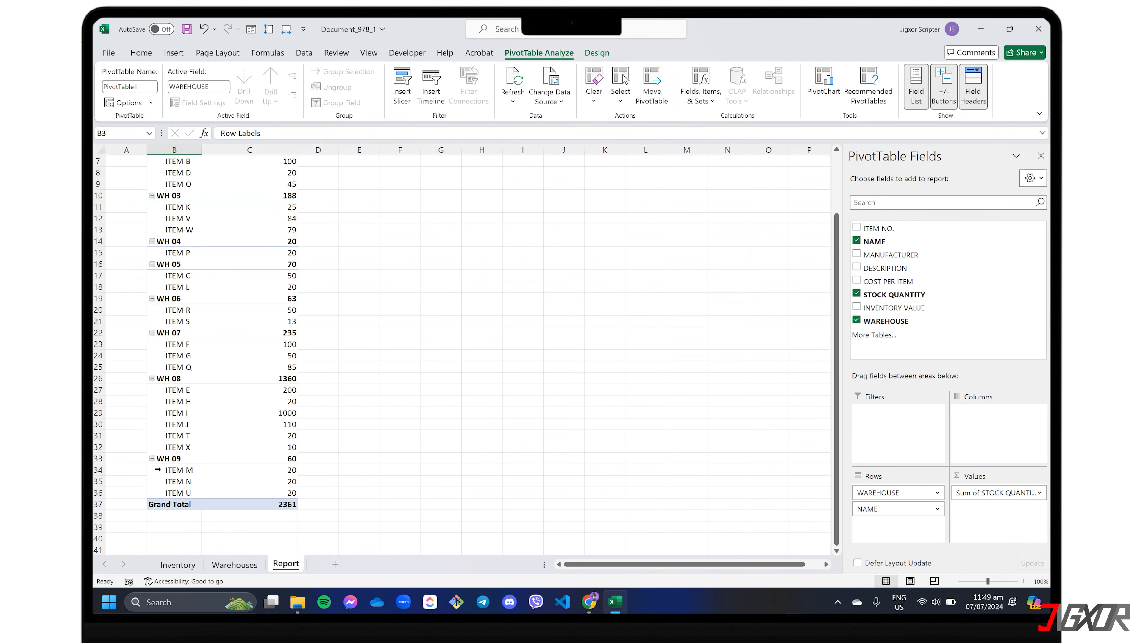
{"action": "scroll", "coordinate": [156, 468], "scroll_direction": "up", "scroll_amount": 2}
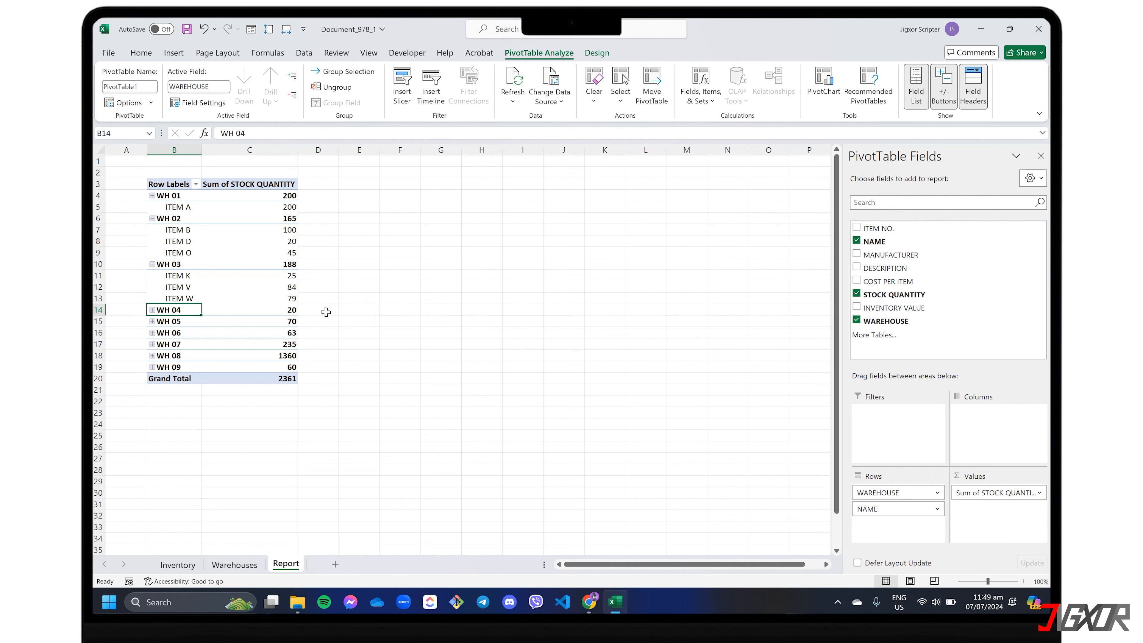
Step: Create a second PivotTable from Inventory!$A$1:$H$25 at Report!$B$23, with MANUFACTURER as rows and INVENTORY VALUE as the summed value
{"action": "left_click", "coordinate": [175, 565]}
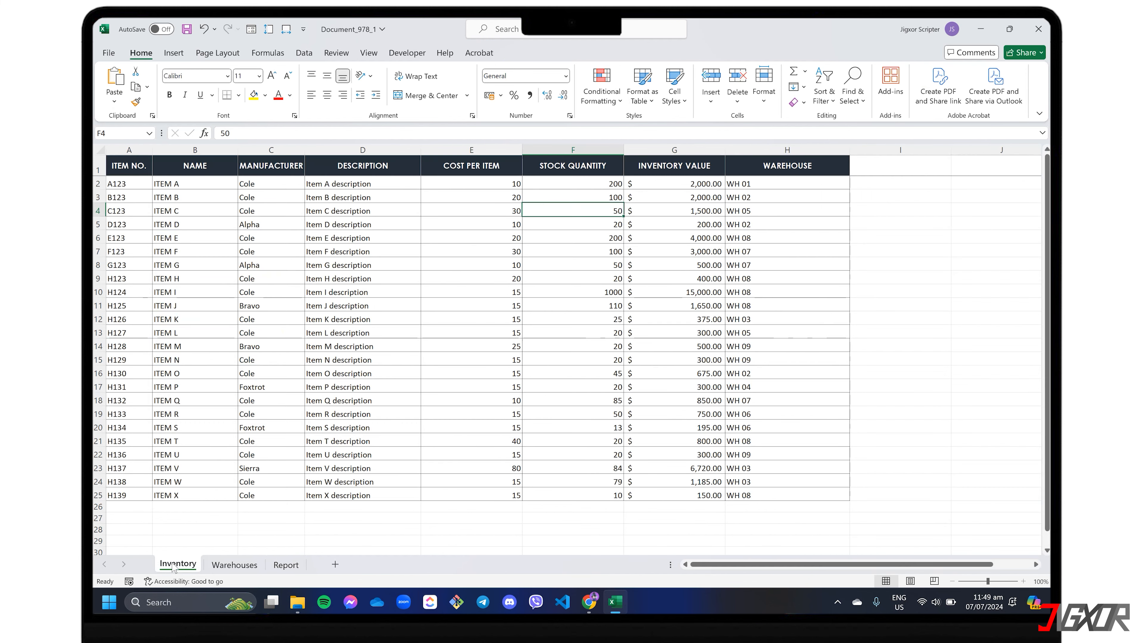
{"action": "left_click", "coordinate": [173, 52]}
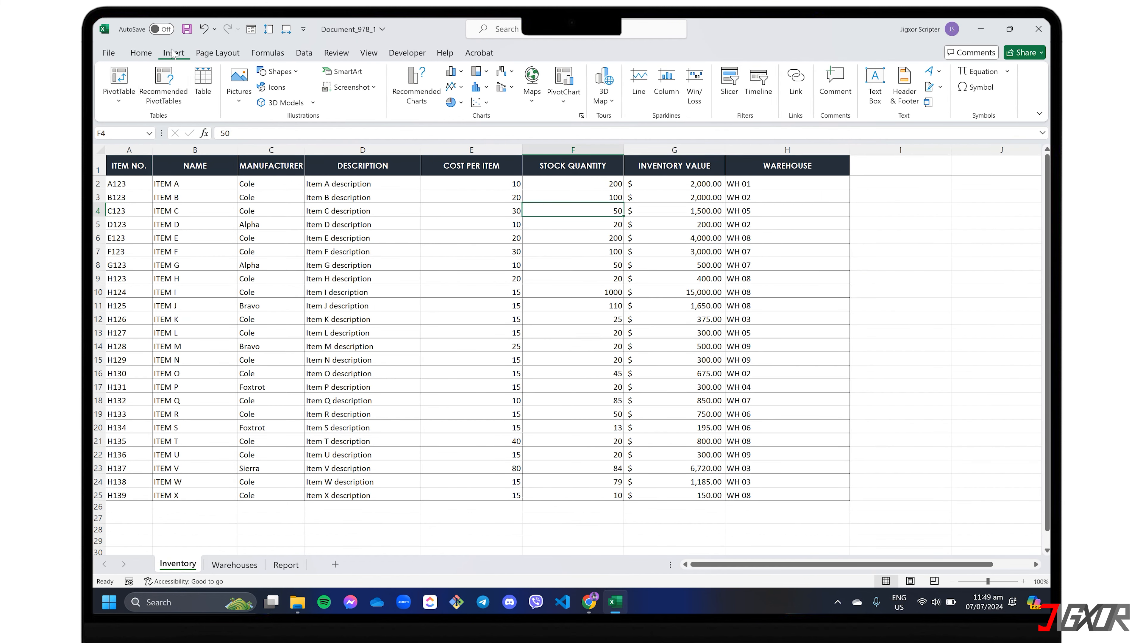
{"action": "left_click", "coordinate": [118, 95]}
{"action": "left_click", "coordinate": [134, 119]}
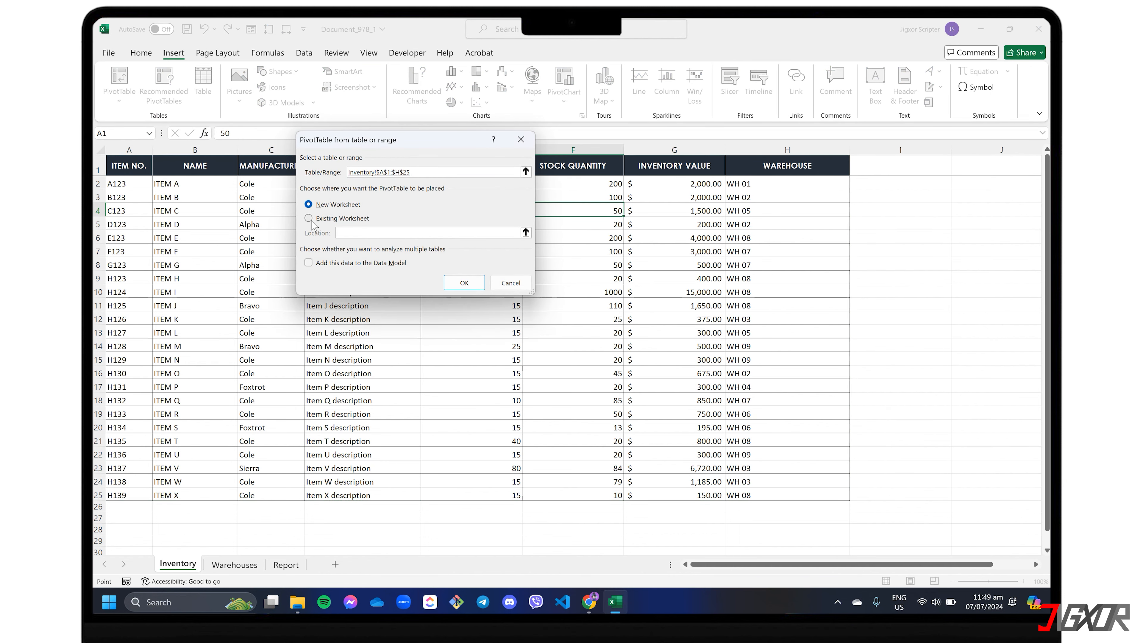
{"action": "left_click", "coordinate": [308, 218]}
{"action": "left_click", "coordinate": [287, 567]}
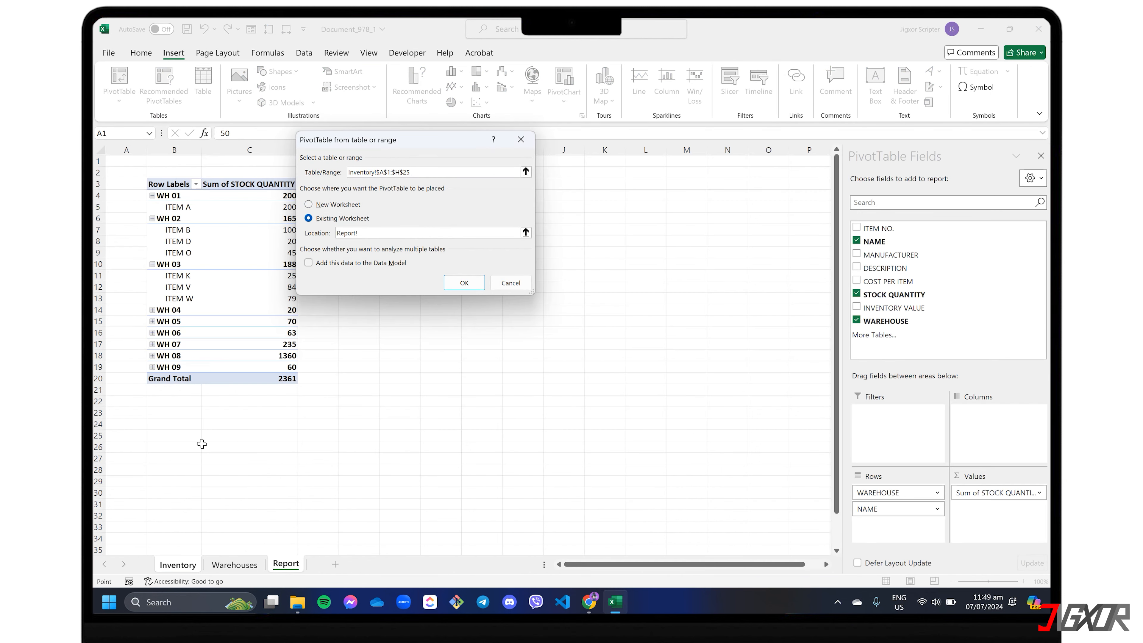
{"action": "left_click", "coordinate": [169, 412]}
{"action": "left_click", "coordinate": [464, 283]}
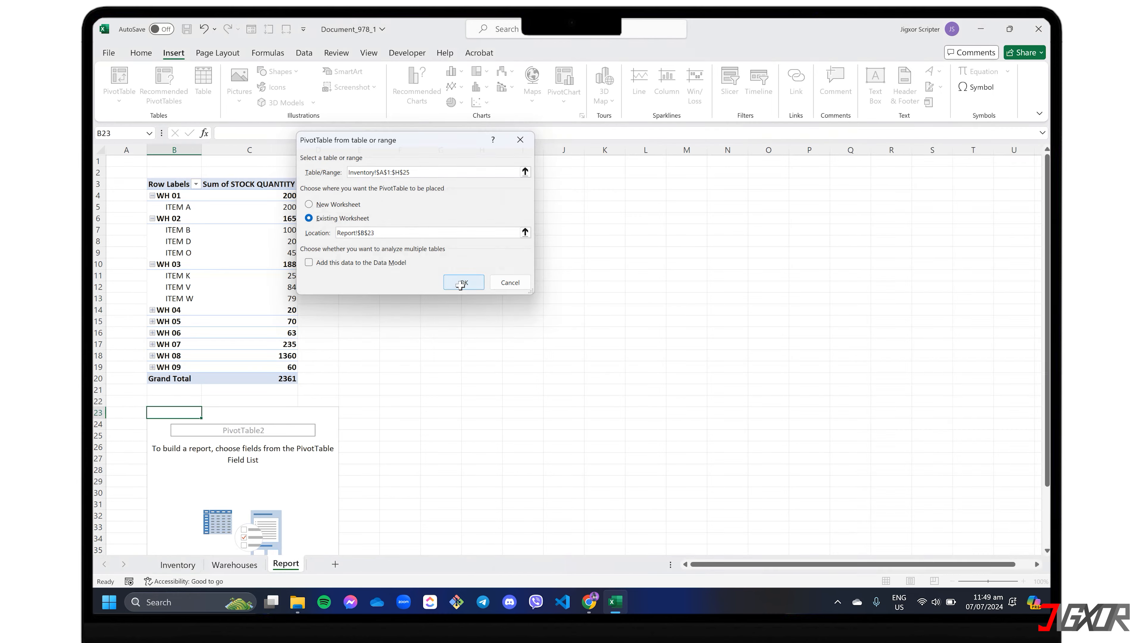
{"action": "left_click", "coordinate": [856, 254]}
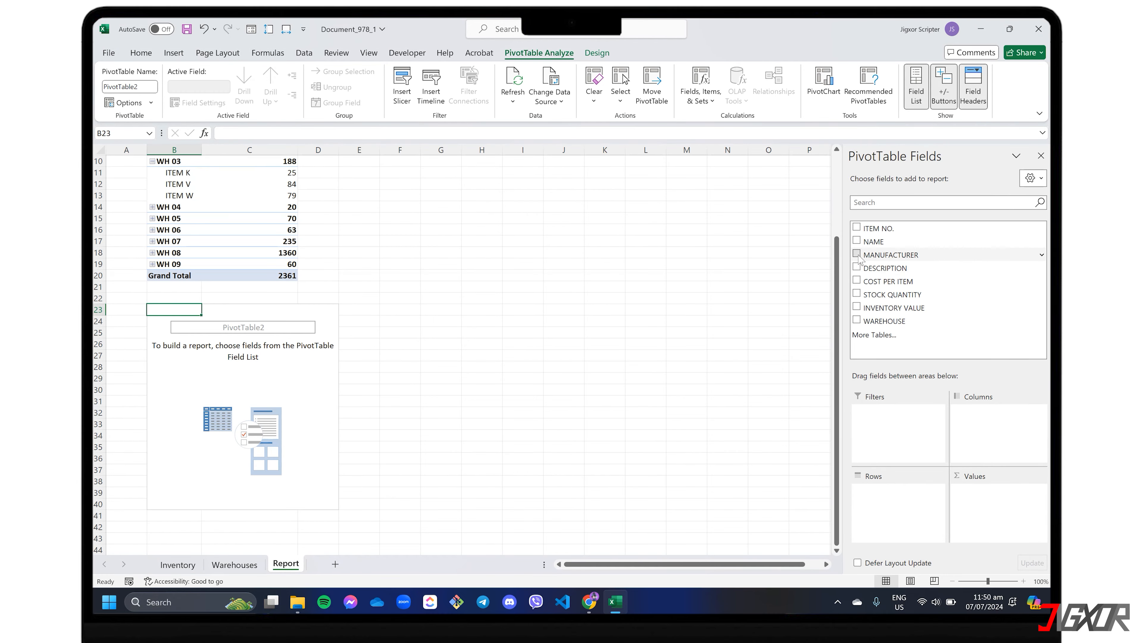
{"action": "left_click", "coordinate": [856, 308]}
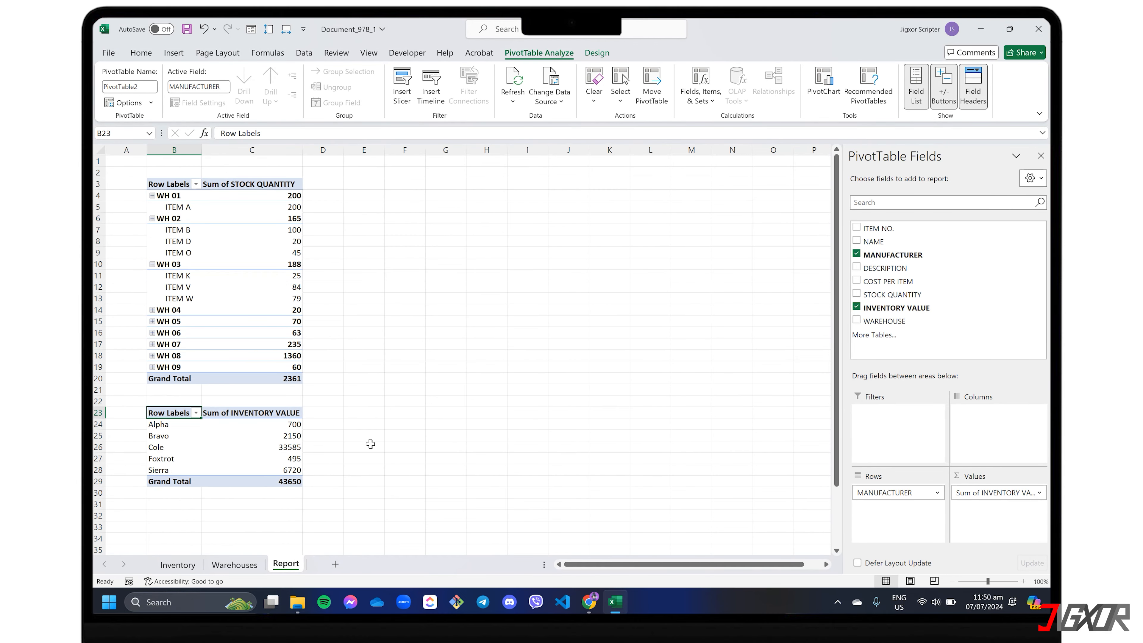
Step: Set ITEM A's stock quantity to 198 on the Inventory sheet and return to the Report sheet
{"action": "left_click", "coordinate": [168, 568]}
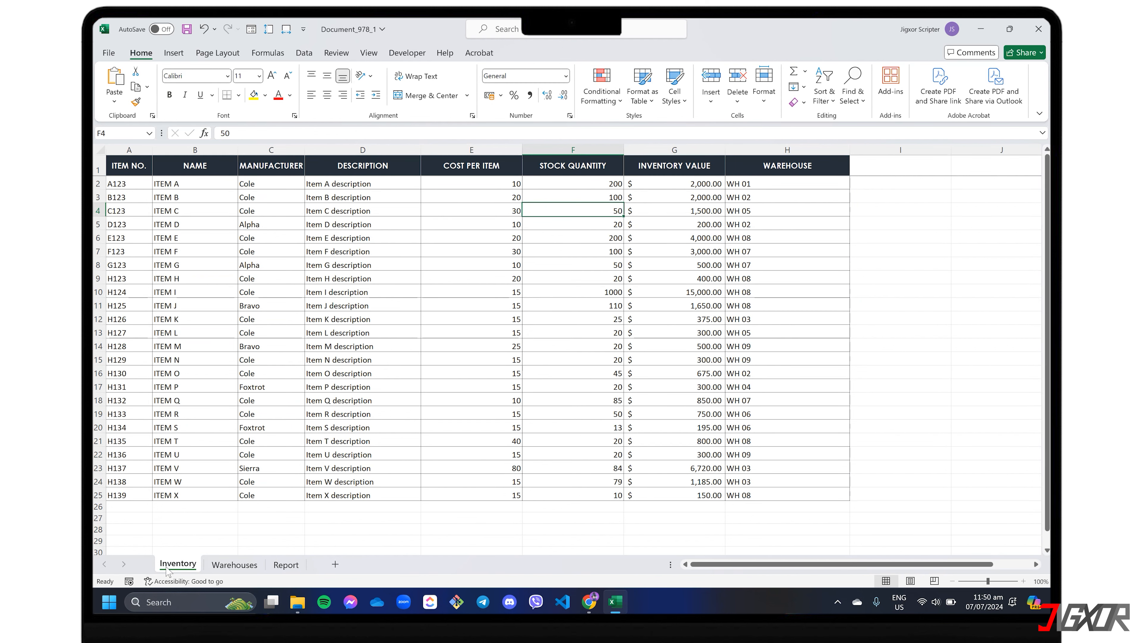
{"action": "left_click", "coordinate": [604, 186]}
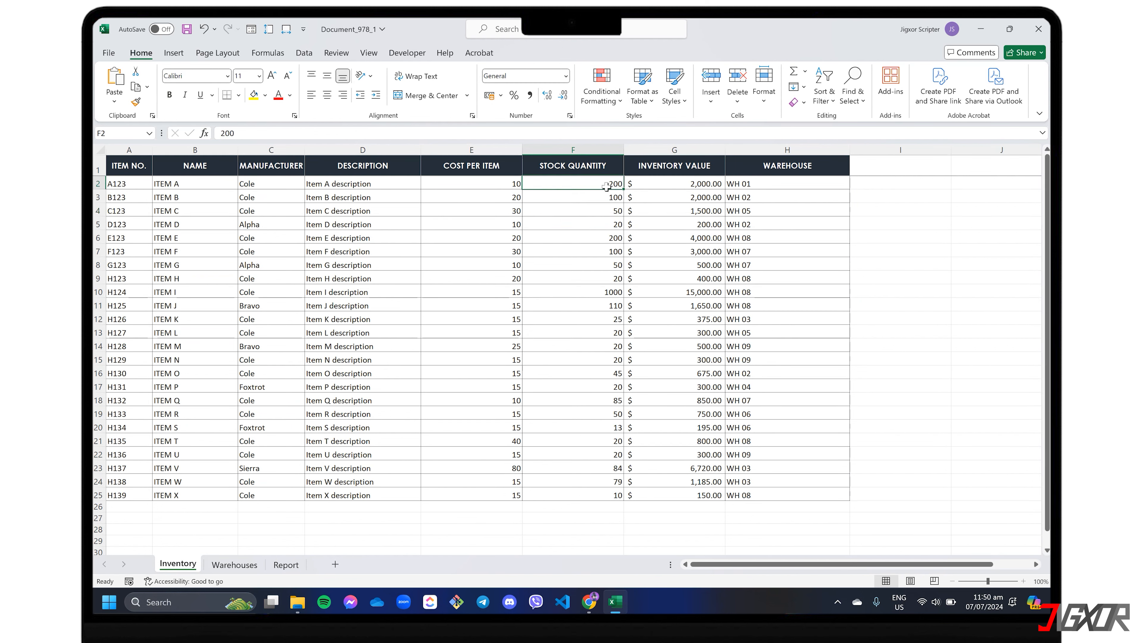
{"action": "type", "text": "198"}
{"action": "key", "text": "Return"}
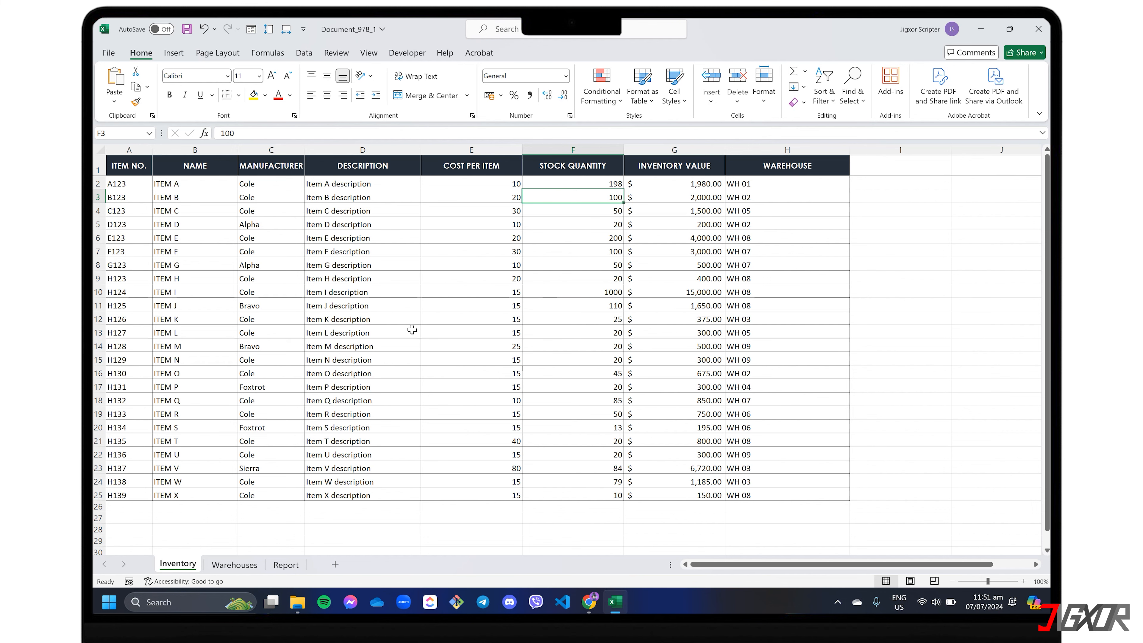
{"action": "left_click", "coordinate": [285, 565]}
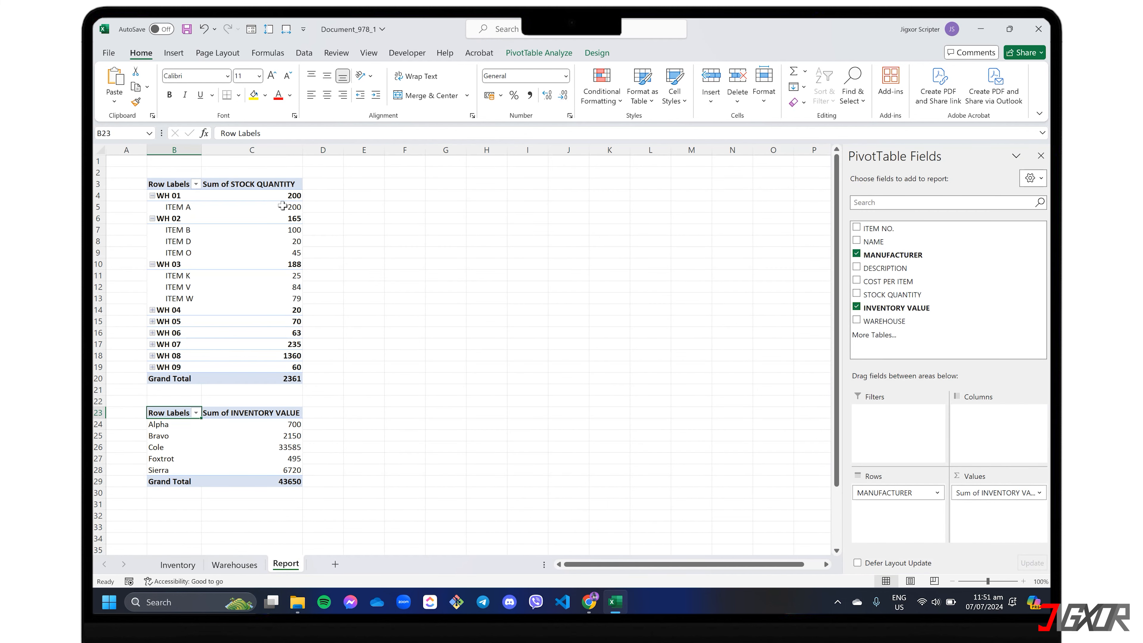
Step: Refresh the stock quantity PivotTable on the Report sheet so it picks up the edited Inventory data
{"action": "right_click", "coordinate": [248, 187]}
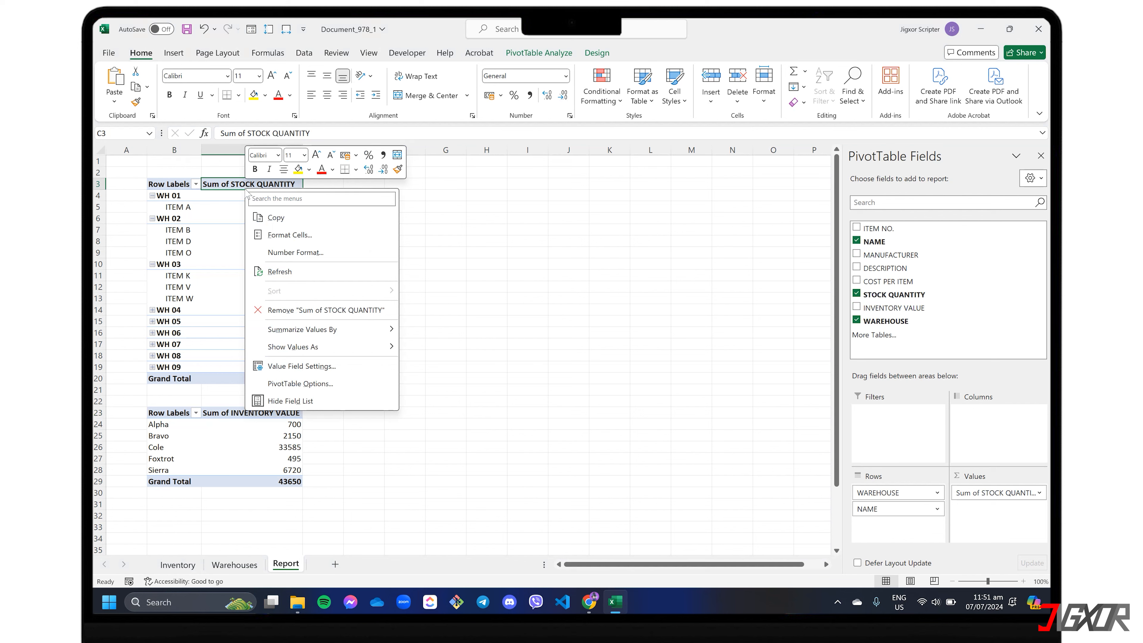
{"action": "left_click", "coordinate": [279, 272]}
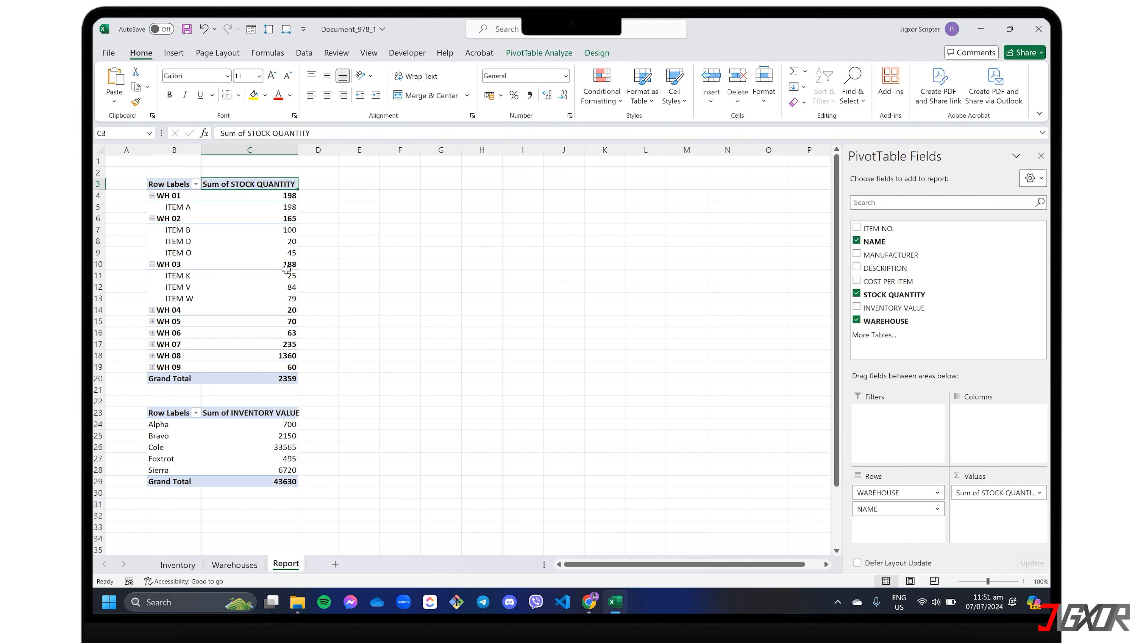
{"action": "mouse_move", "coordinate": [284, 209]}
Step: Insert a Clustered Bar PivotChart based on the stock quantity by warehouse PivotTable
{"action": "left_click", "coordinate": [268, 209]}
{"action": "mouse_move", "coordinate": [269, 209]}
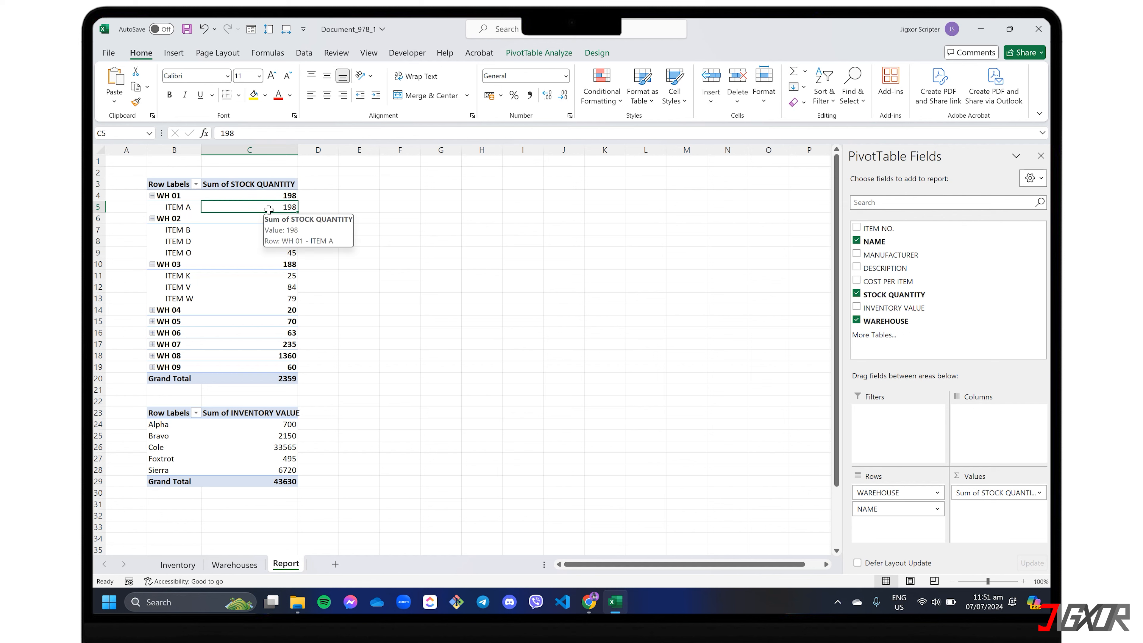
{"action": "left_click", "coordinate": [173, 53]}
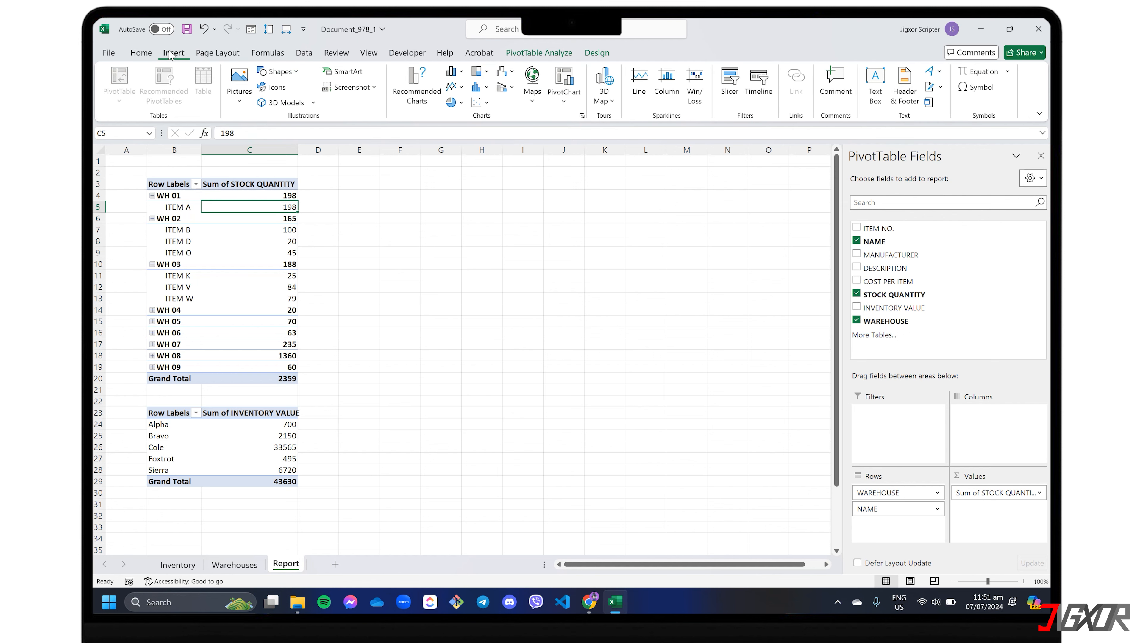
{"action": "left_click", "coordinate": [567, 103]}
{"action": "left_click", "coordinate": [593, 120]}
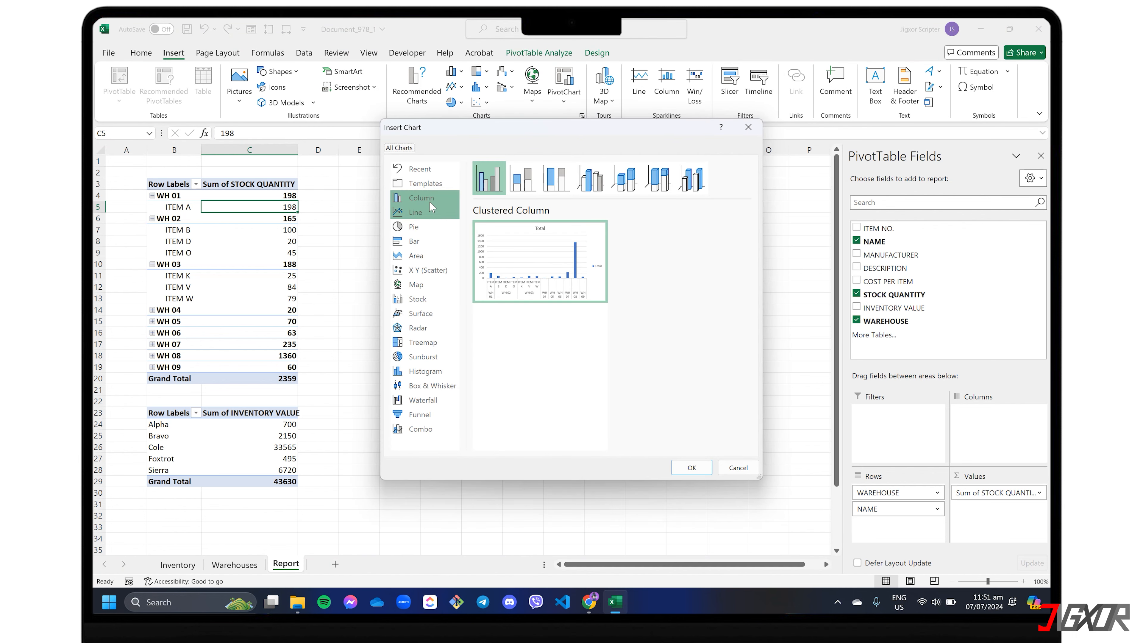
{"action": "left_click", "coordinate": [418, 243]}
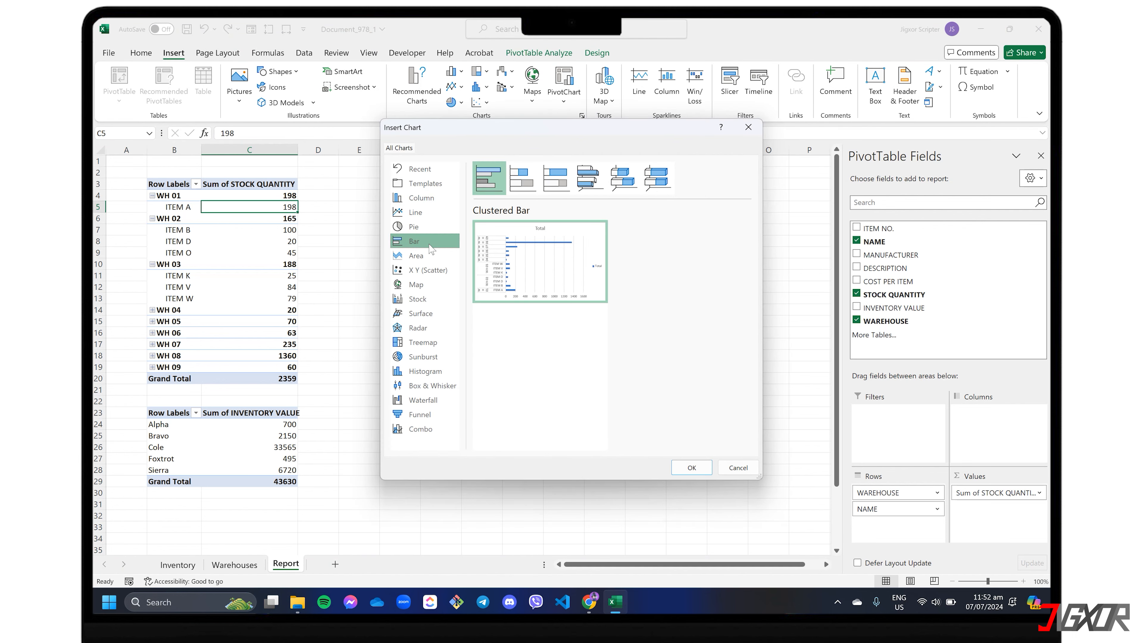
{"action": "left_click", "coordinate": [697, 468]}
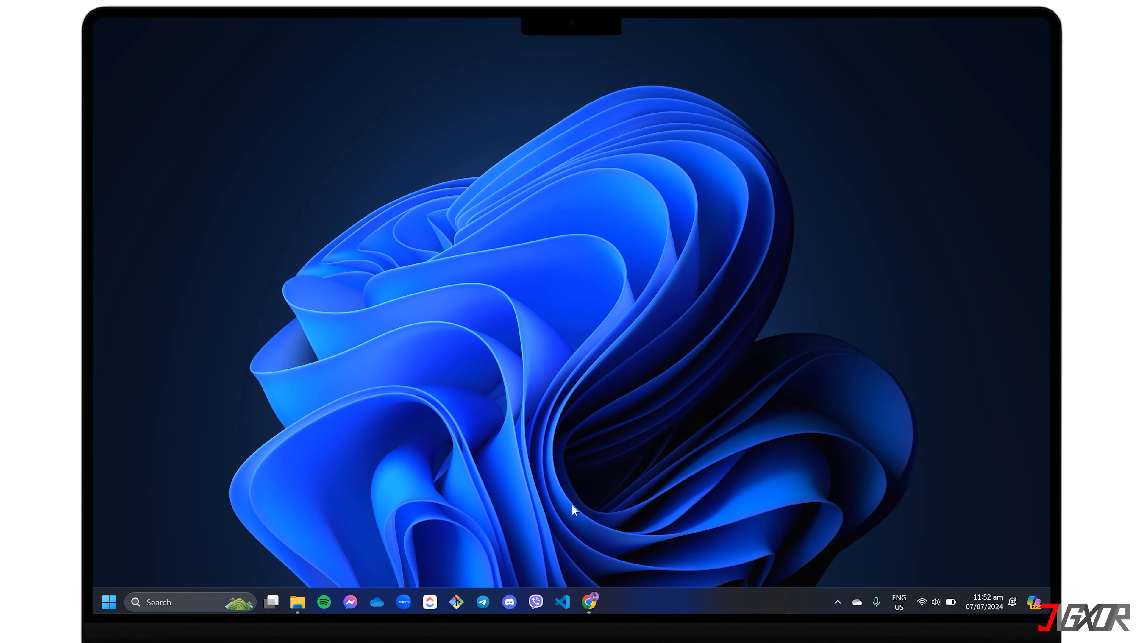
Step: Switch to ChatGPT in Chrome and ask "Why is my Pivot Table not updating with new data?"
{"action": "left_click", "coordinate": [579, 606]}
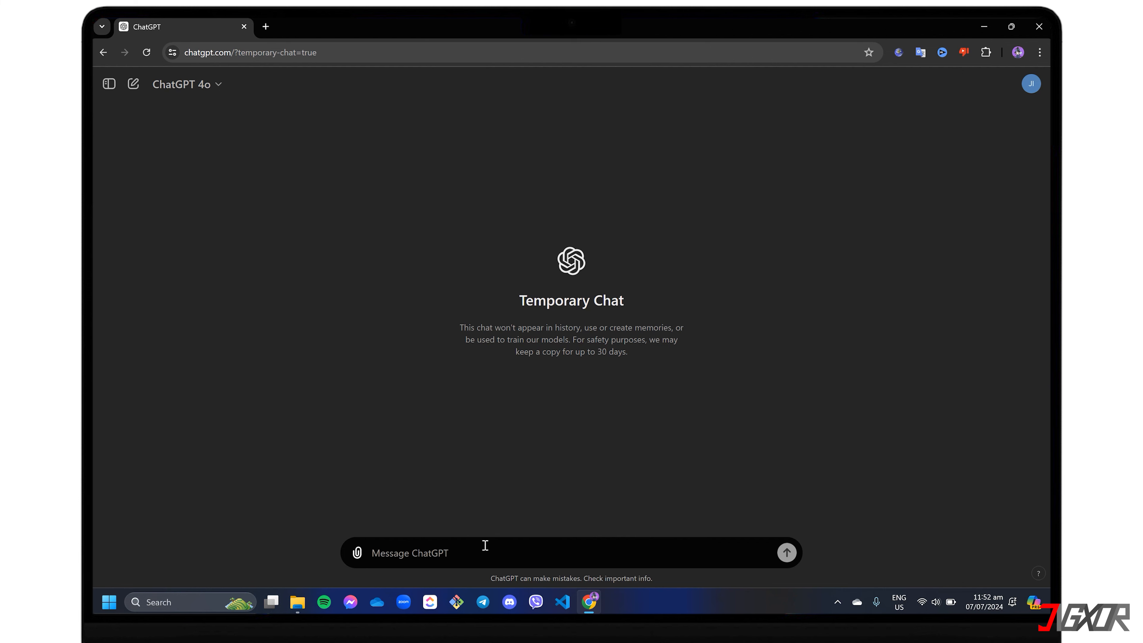
{"action": "type", "text": "Why is my Pivot Table not updating with new data?"}
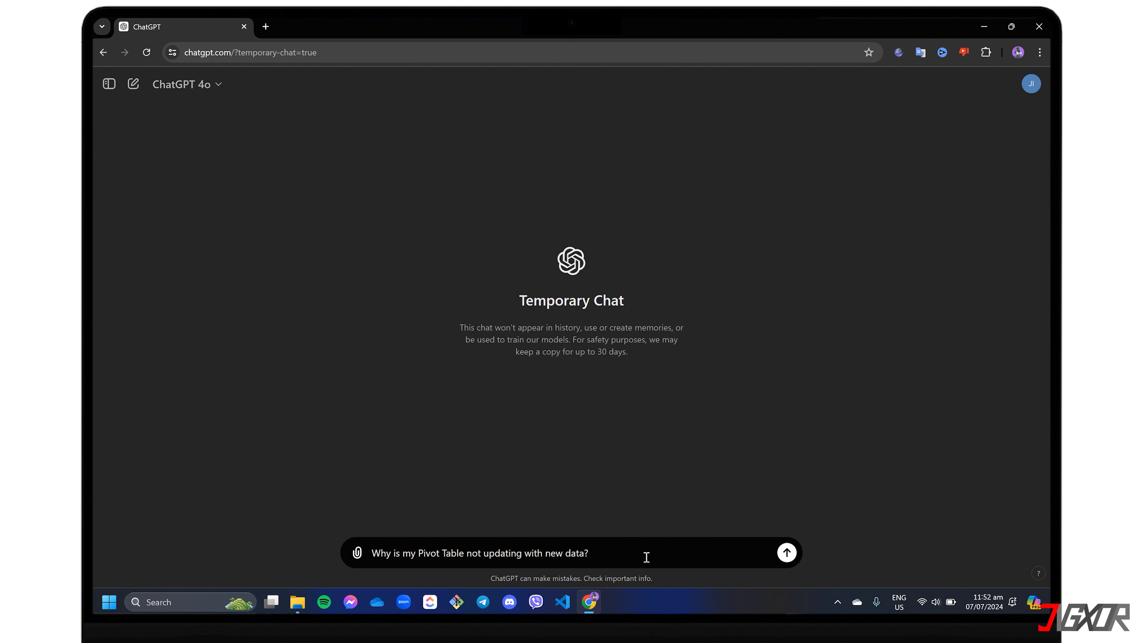
{"action": "key", "text": "Return"}
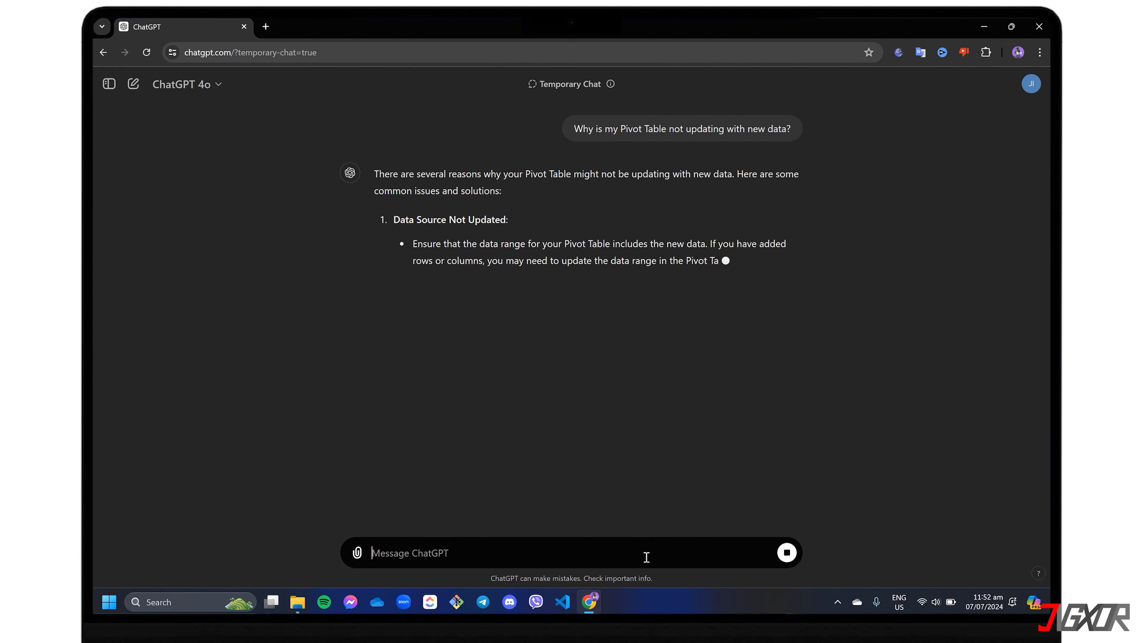